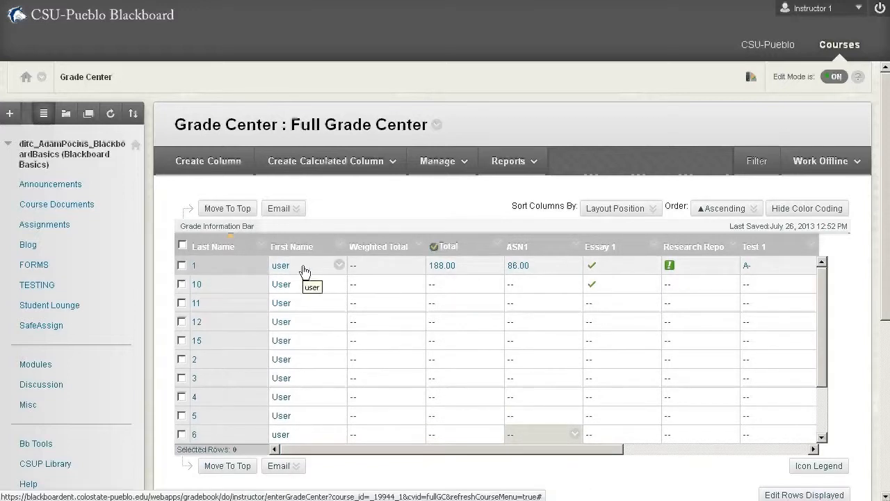
- Hide every row except user 1's in the Full Grade Center, and show all rows again
click(338, 267)
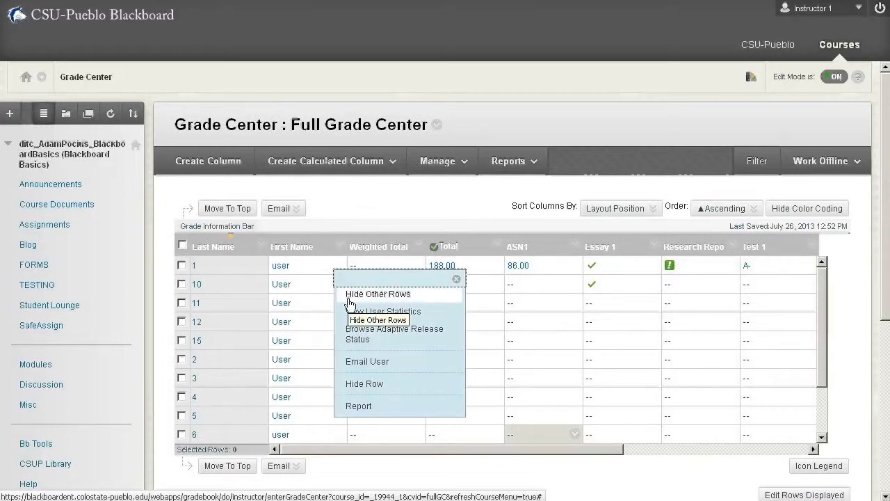
click(348, 298)
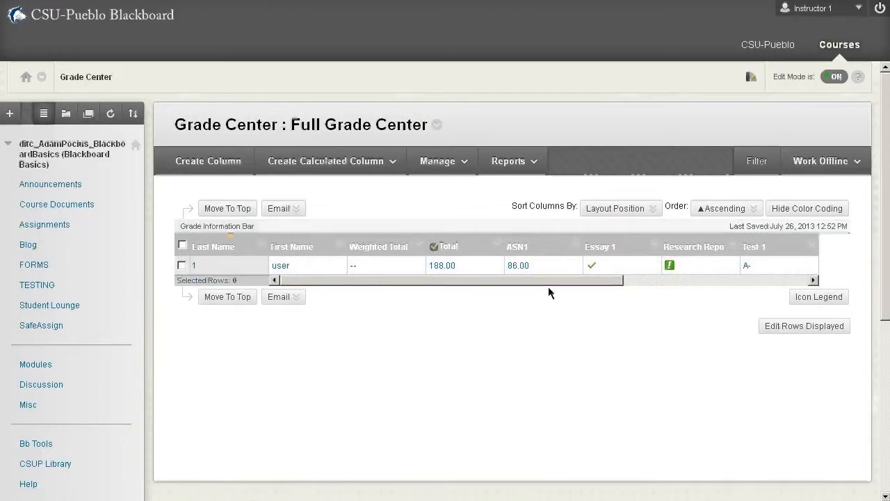
mouse_move(594, 281)
mouse_down()
mouse_move(785, 273)
mouse_move(582, 292)
mouse_up()
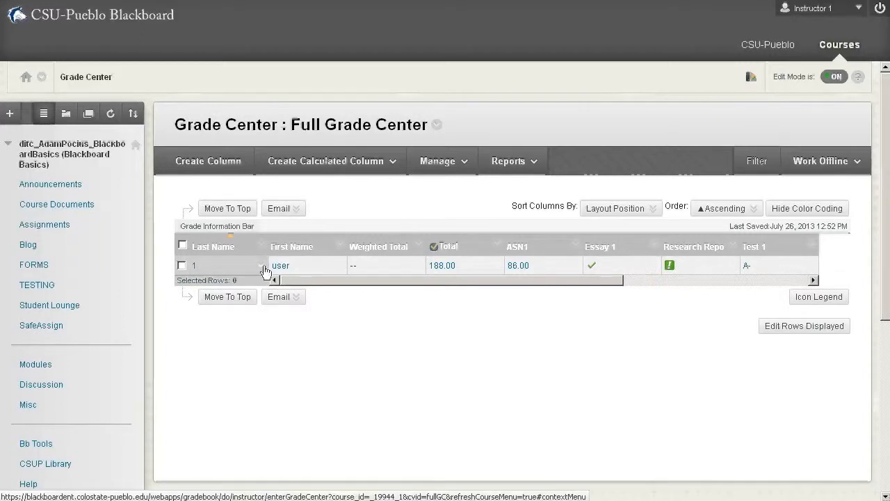
click(338, 267)
click(358, 293)
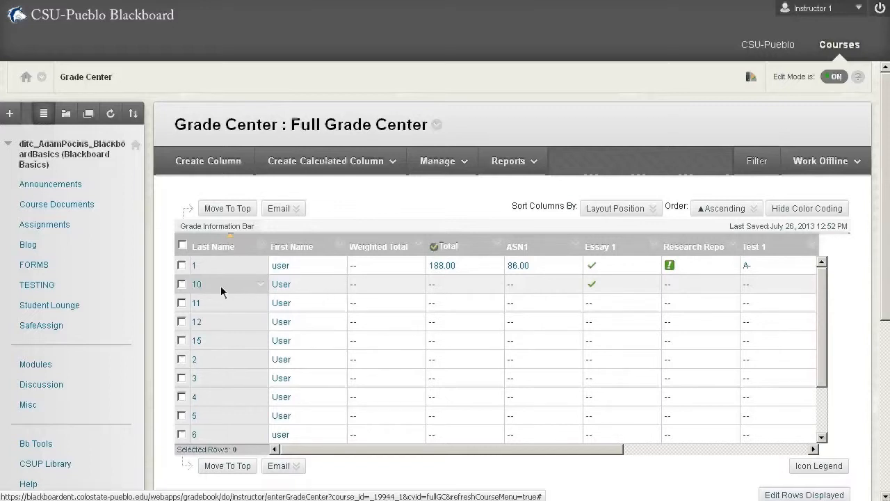
- Hide the row of user 10 in the Full Grade Center
click(339, 285)
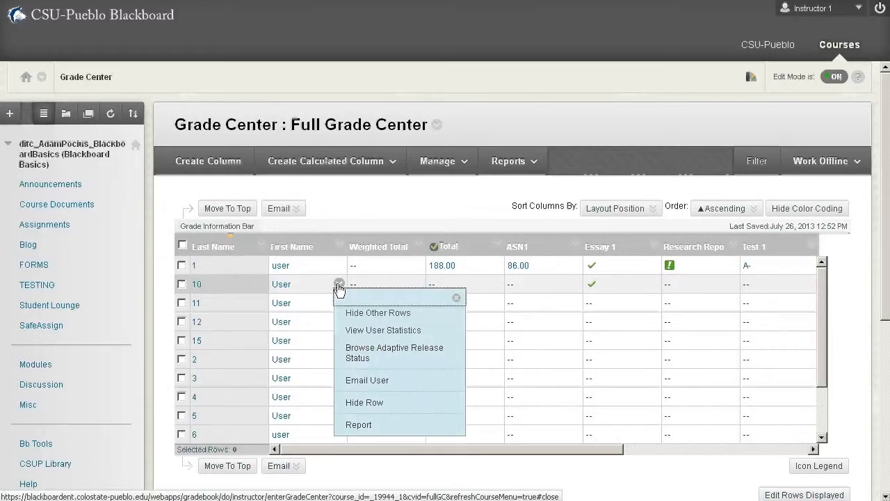
click(369, 403)
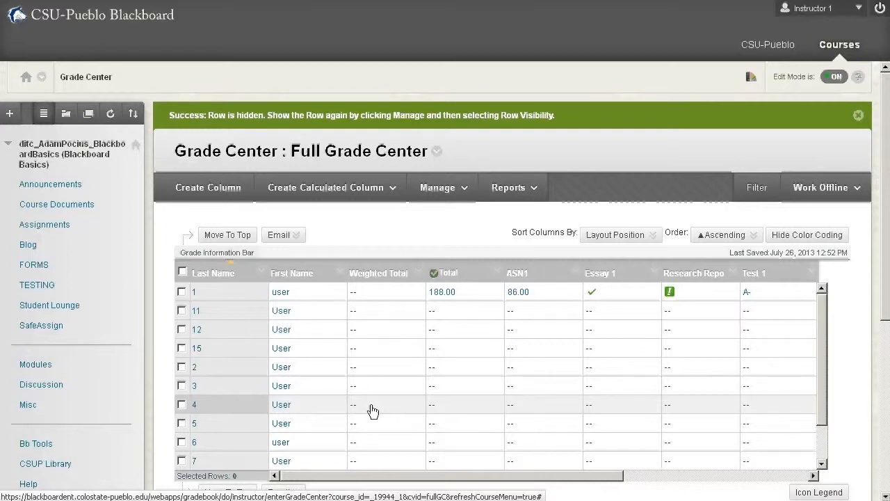
- Hide the rows of users 11, 12 and 15 in the Row Visibility settings and submit the change
click(438, 188)
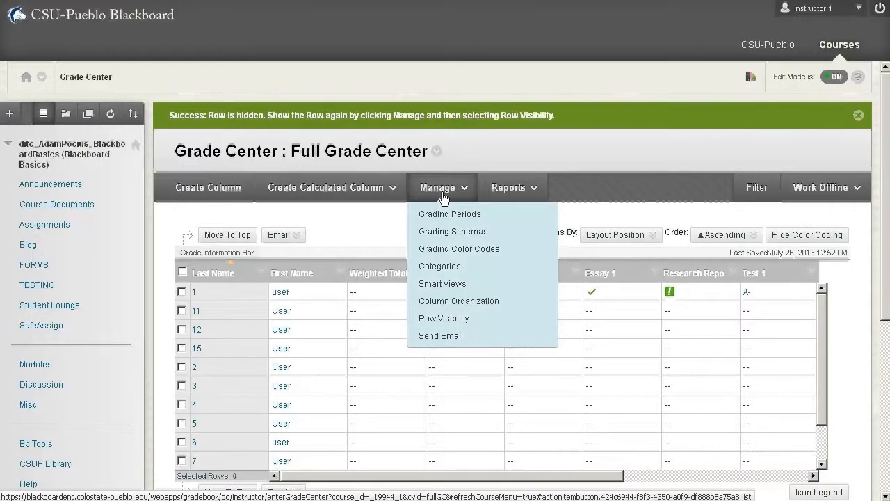
click(459, 318)
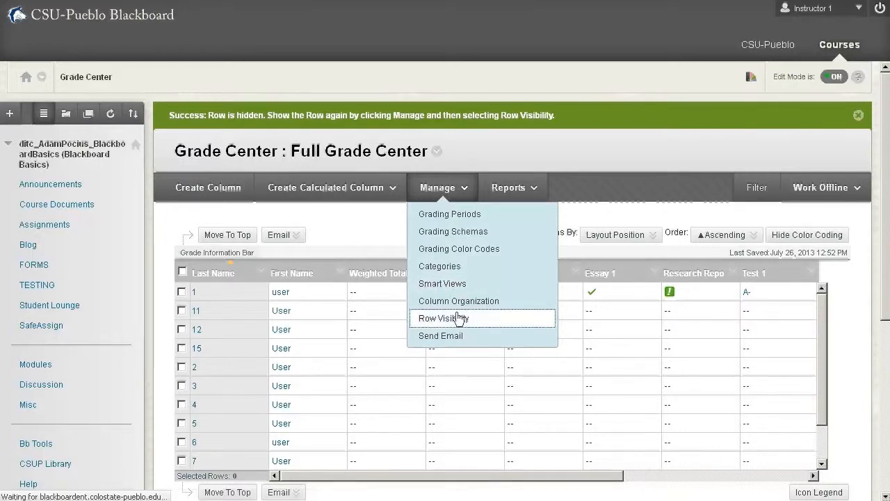
scroll(647, 361, down, 3)
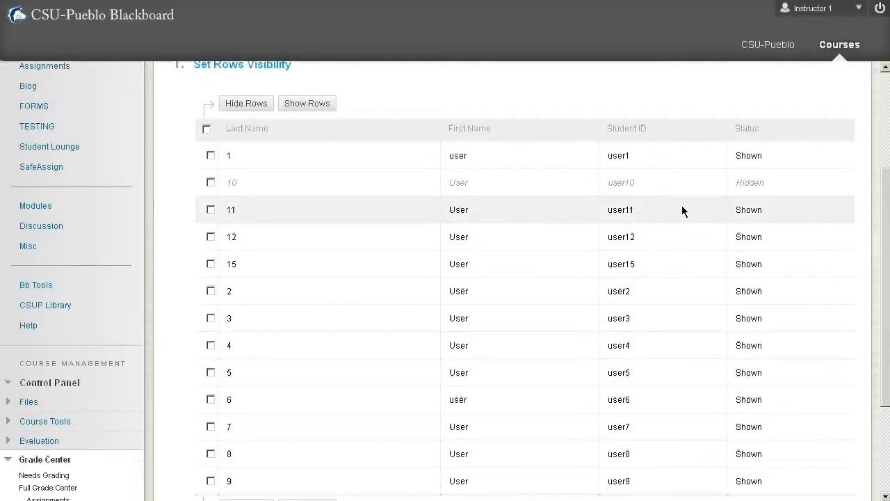
scroll(459, 223, up, 3)
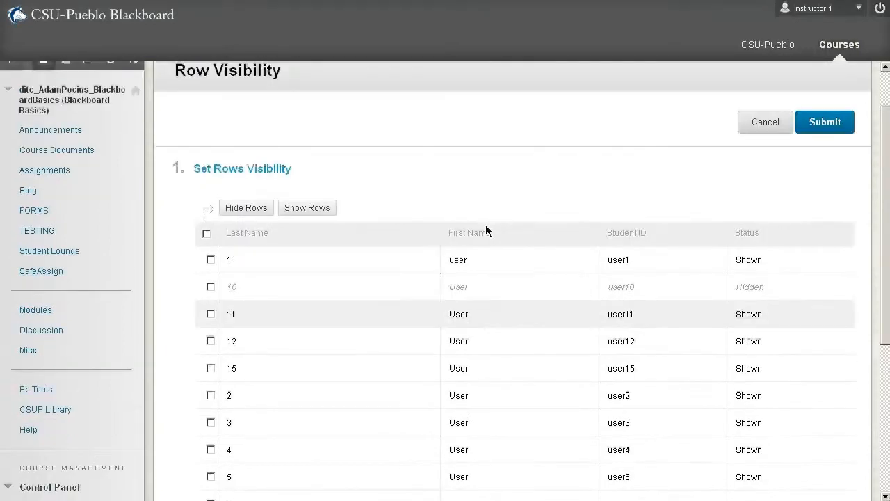
click(211, 368)
click(210, 395)
click(211, 422)
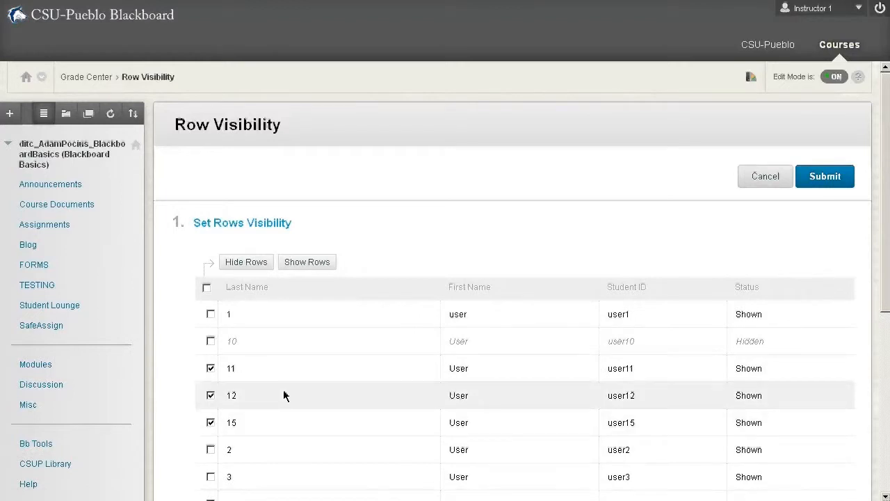
click(230, 262)
scroll(370, 450, down, 2)
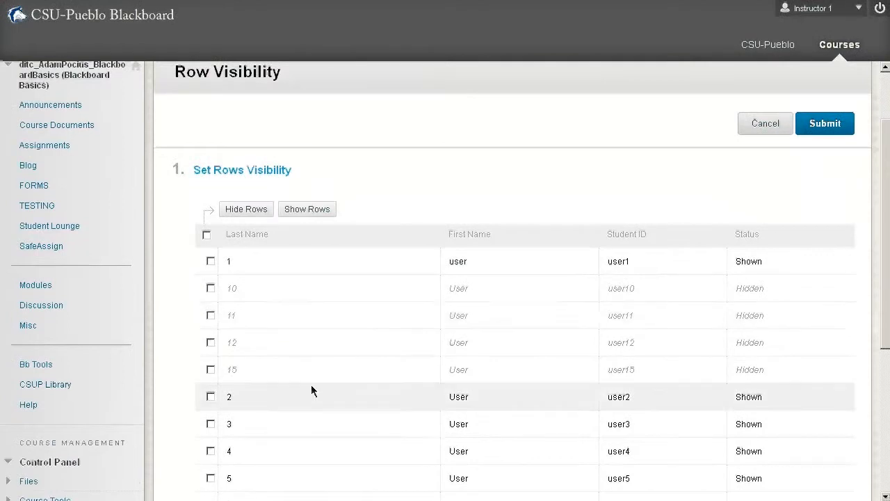
click(850, 131)
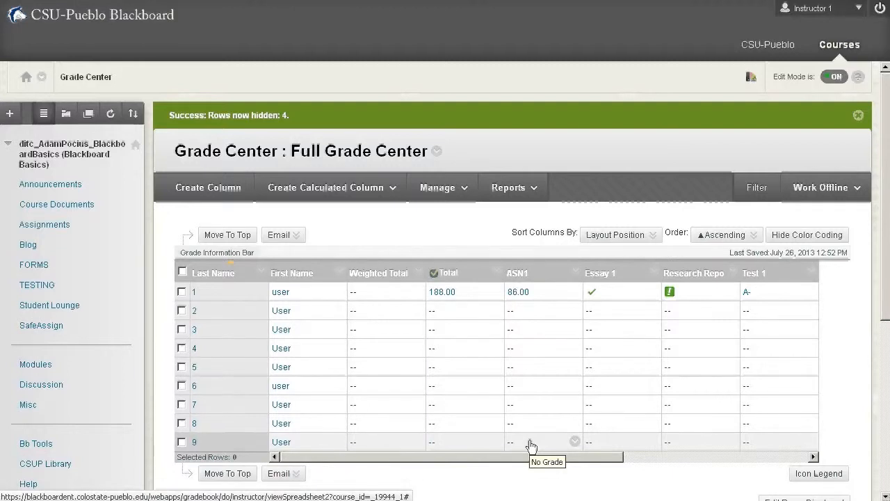
- Hide the ASN1 column from users and also hide it from the Grade Center view
click(577, 272)
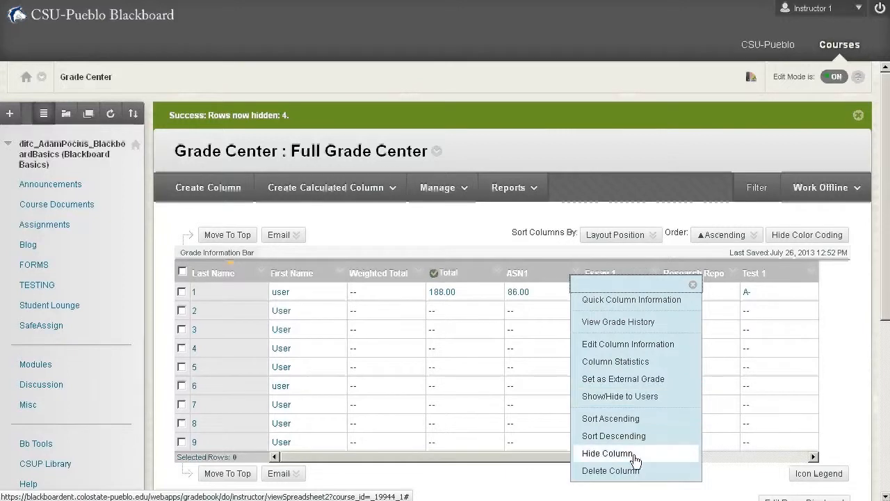
click(607, 400)
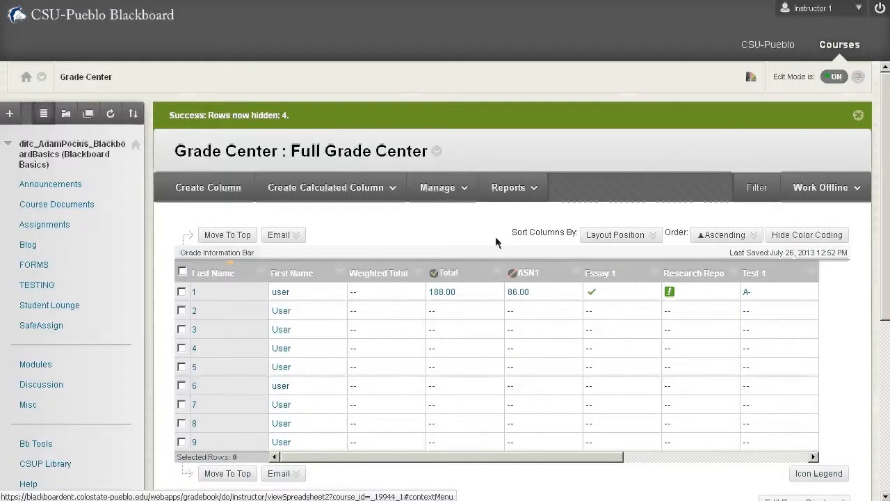
click(575, 271)
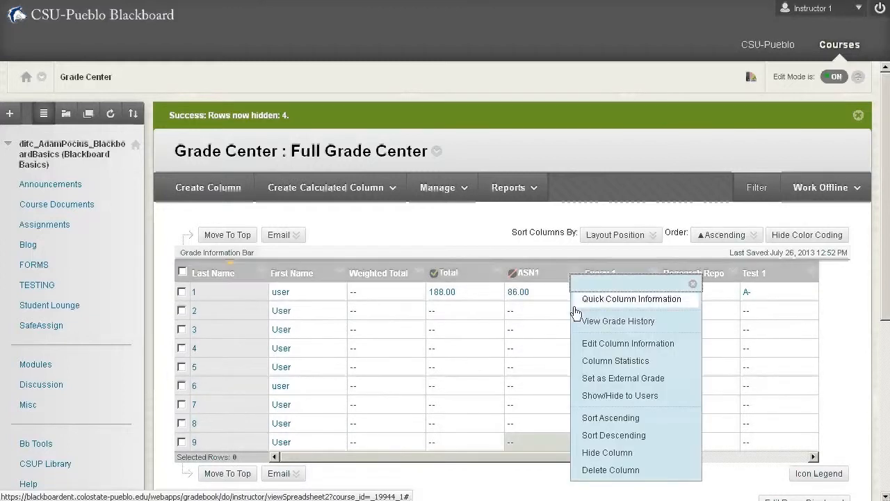
click(605, 452)
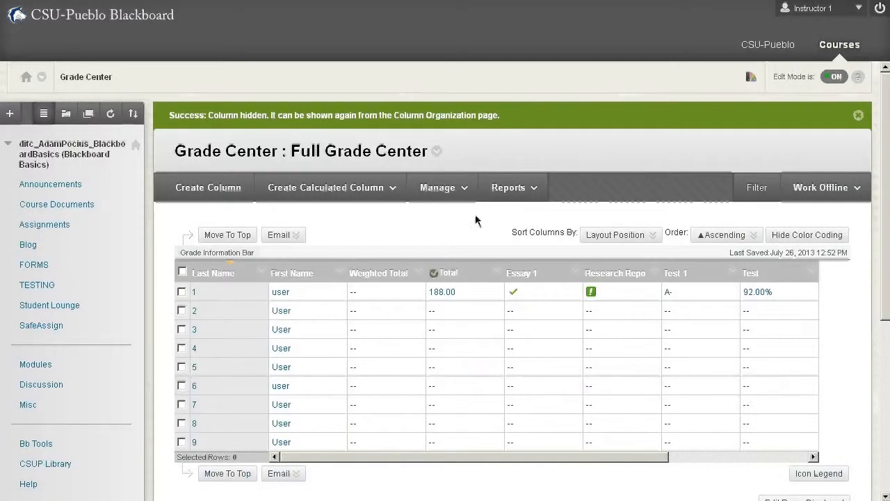
- Show the ASN1 column in the Grade Center again through Column Organization, submit, and make it visible to users
click(462, 198)
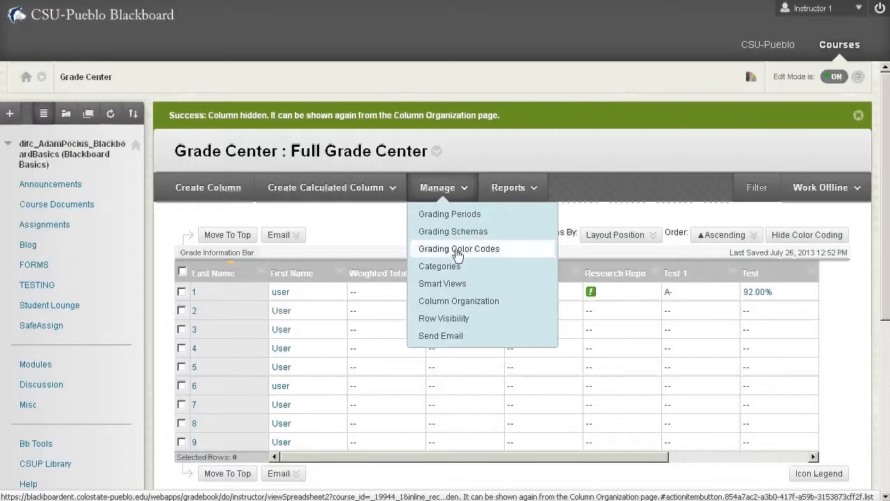
click(465, 301)
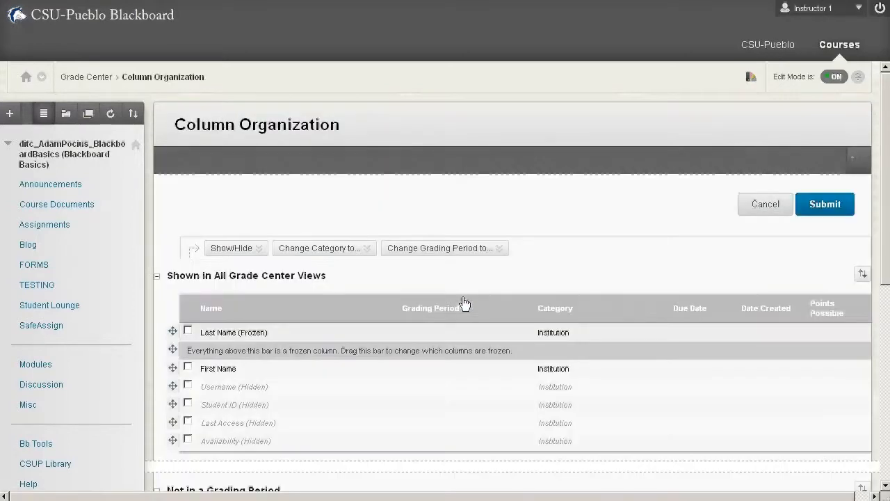
scroll(465, 303, down, 5)
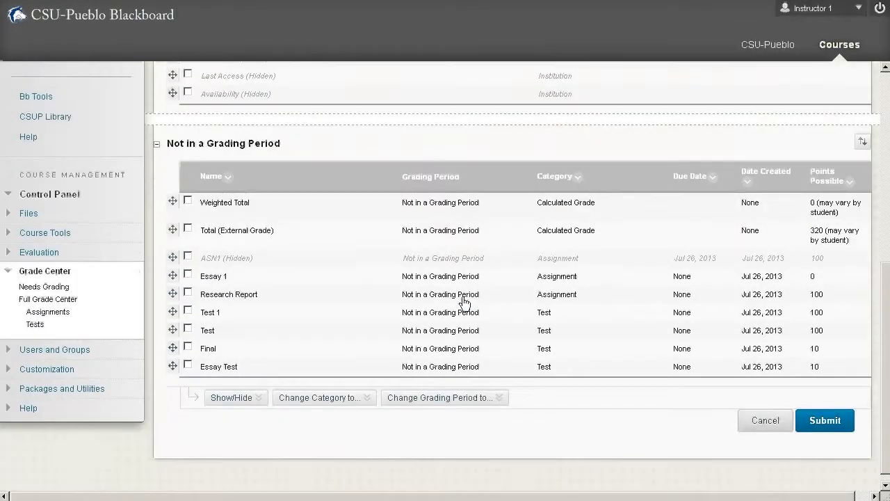
click(187, 247)
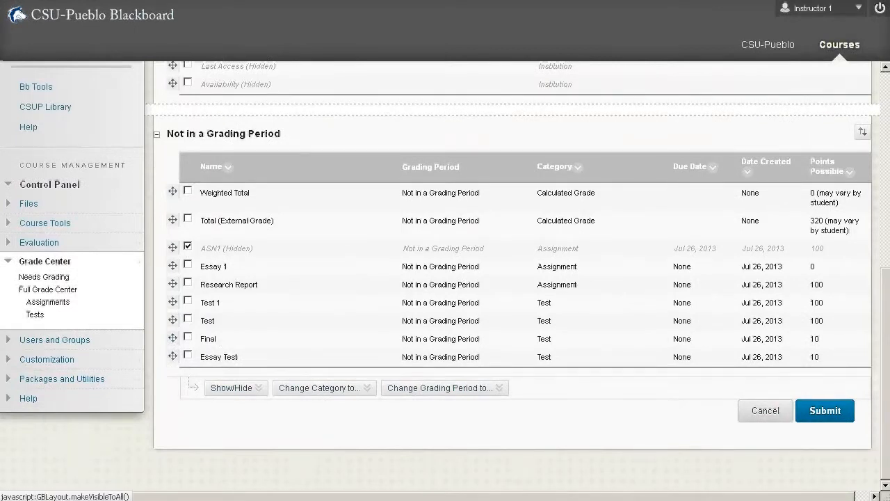
click(235, 388)
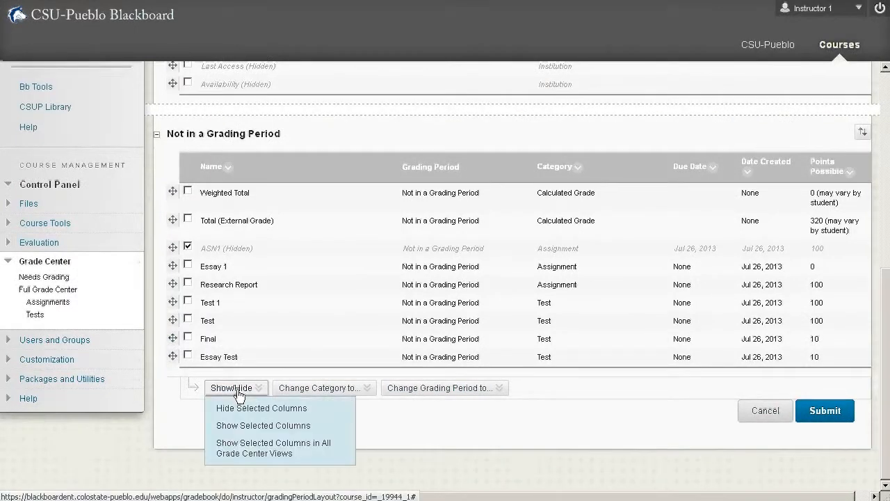
click(240, 426)
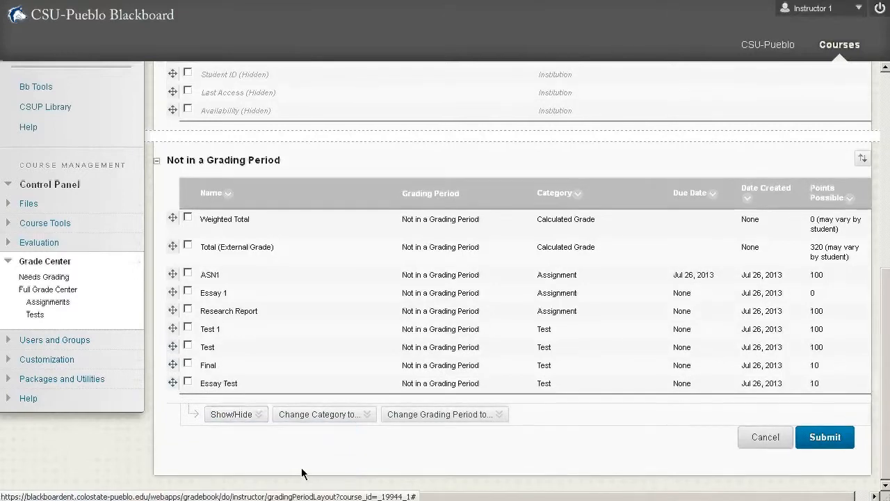
click(842, 444)
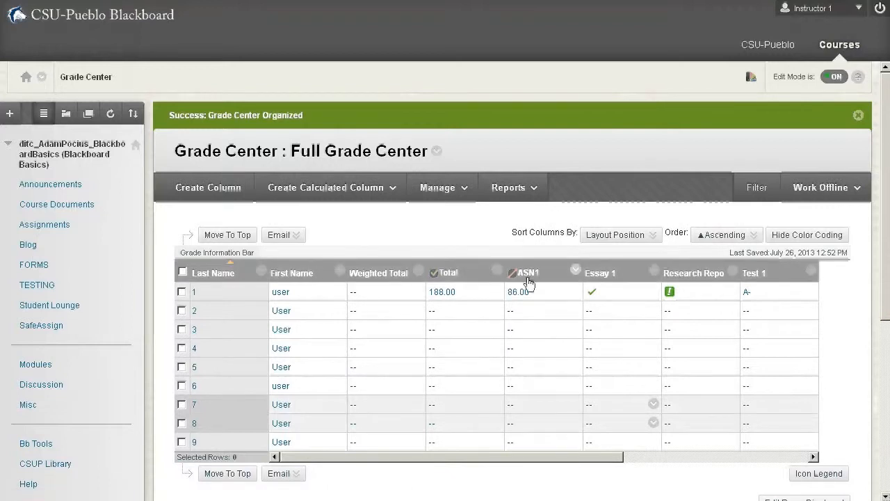
click(575, 271)
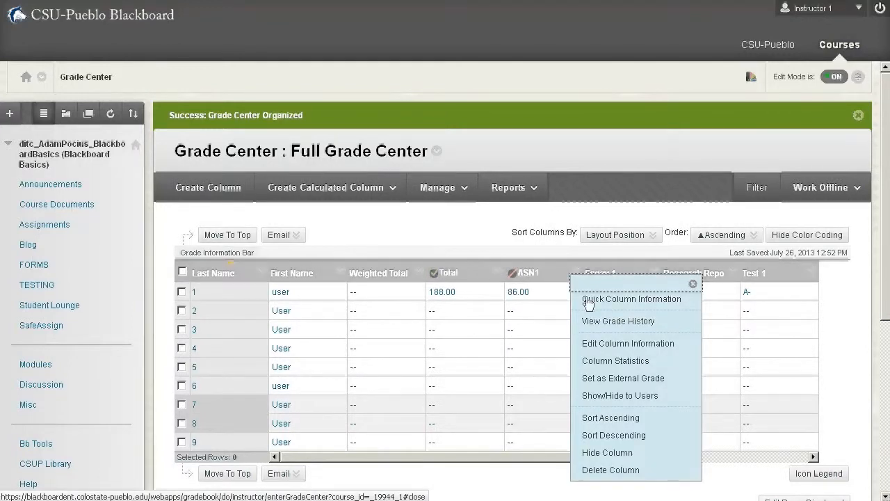
click(623, 395)
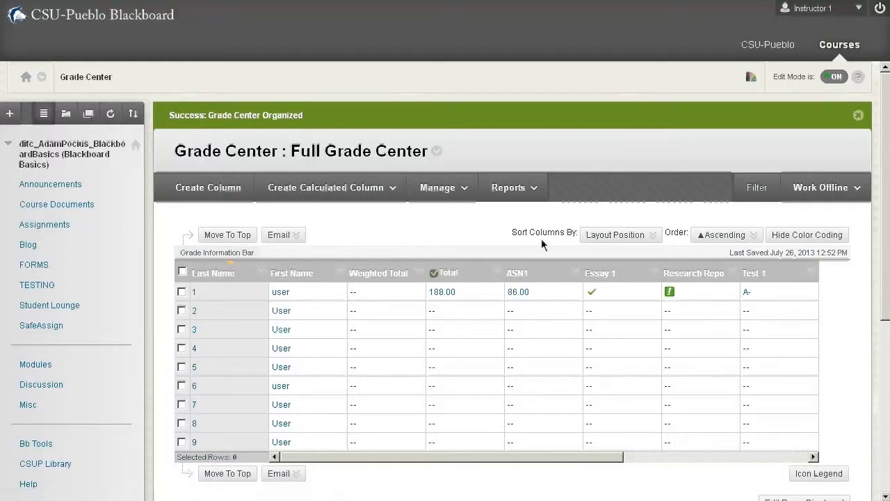